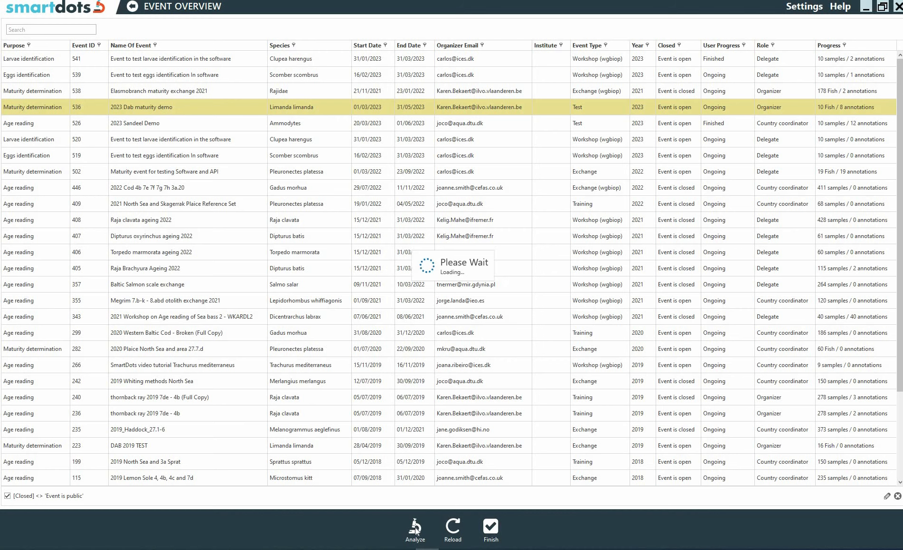
Step: Open the 2023 Dab maturity demo event for analysis
click(415, 528)
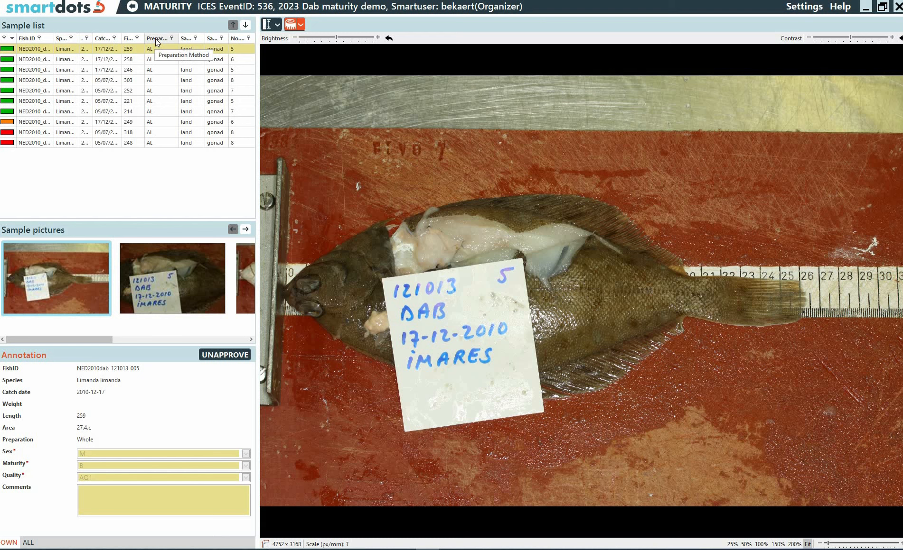
Step: Remove the Preparation Method, Sample Origin, Sample Type and Species columns from the sample list
drag(156, 39, 185, 22)
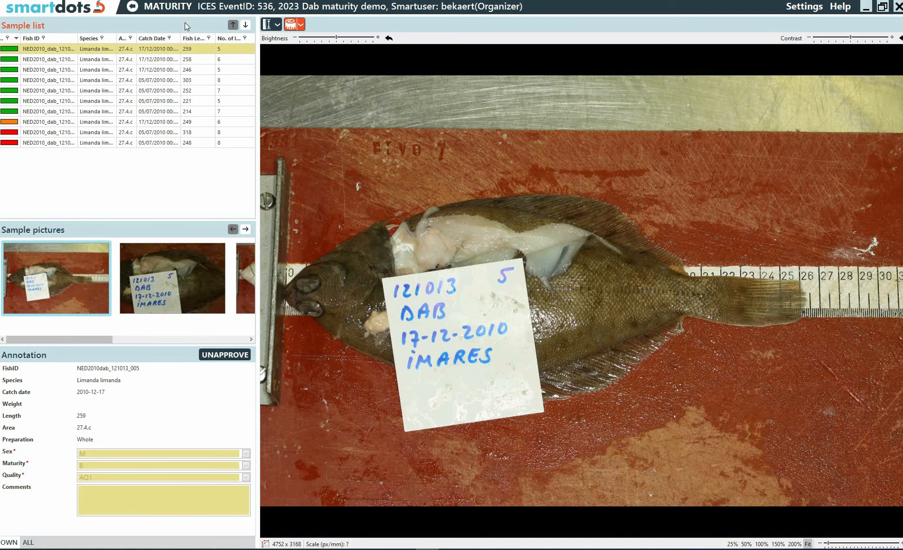
drag(95, 26, 96, 26)
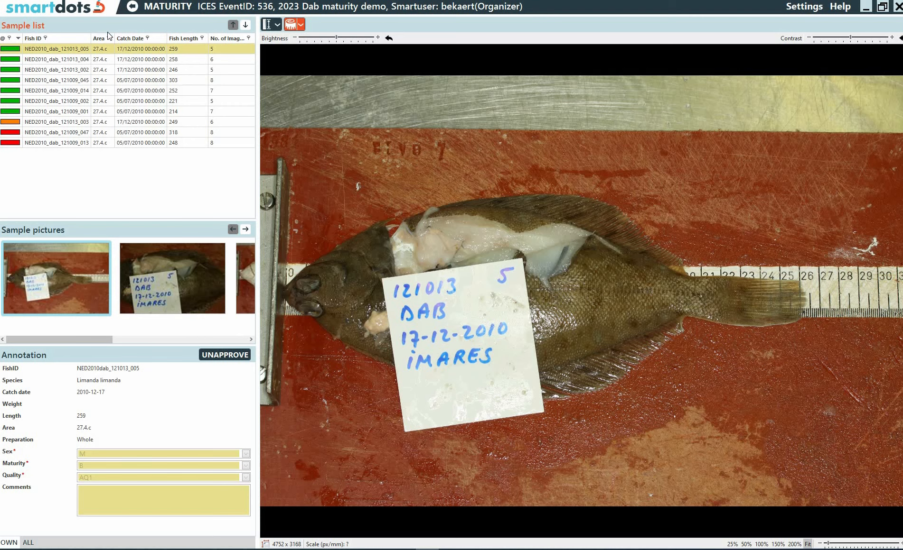
Step: Add the Species column back to the sample list between Area and Catch Date using the Column Chooser
right_click(157, 38)
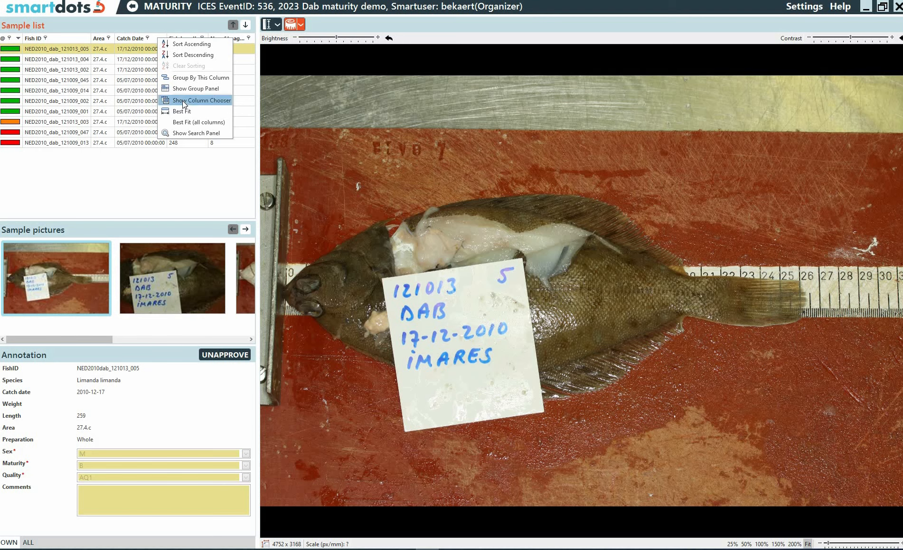
click(180, 100)
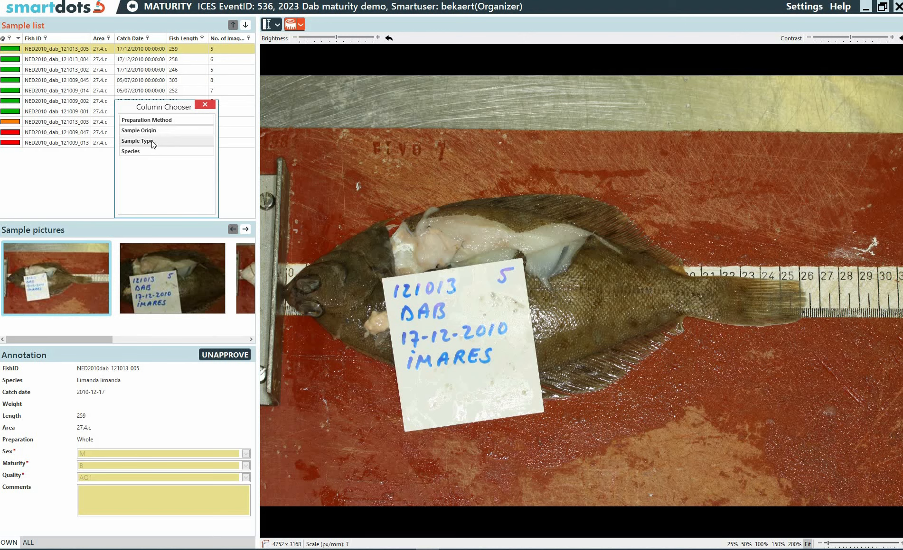
drag(147, 153, 121, 42)
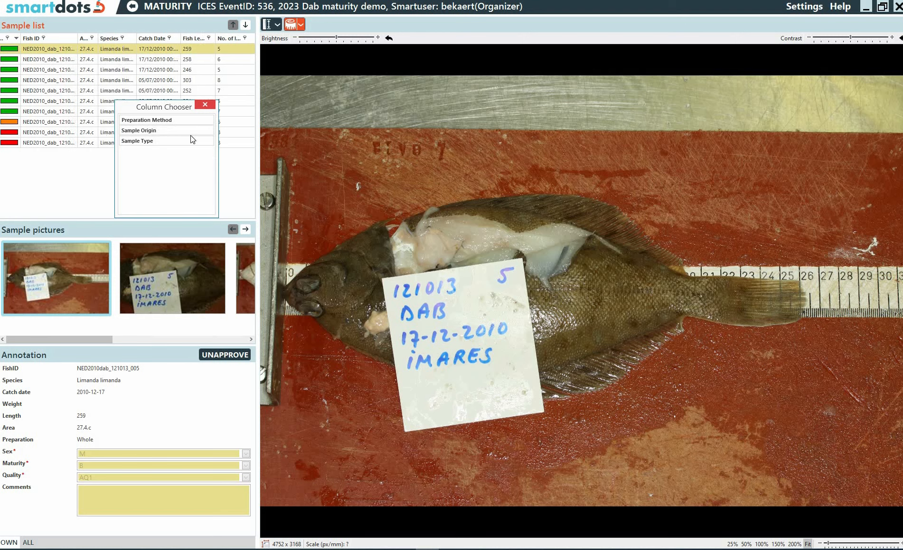
click(205, 105)
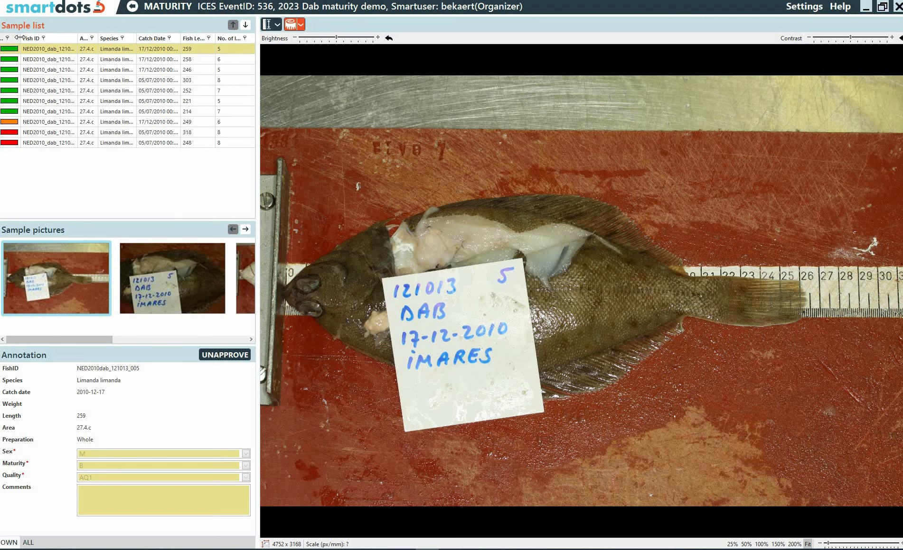
Step: Try filtering the sample list by catch date 05/07/2010, look at the filter rules, and clear the filter
click(43, 38)
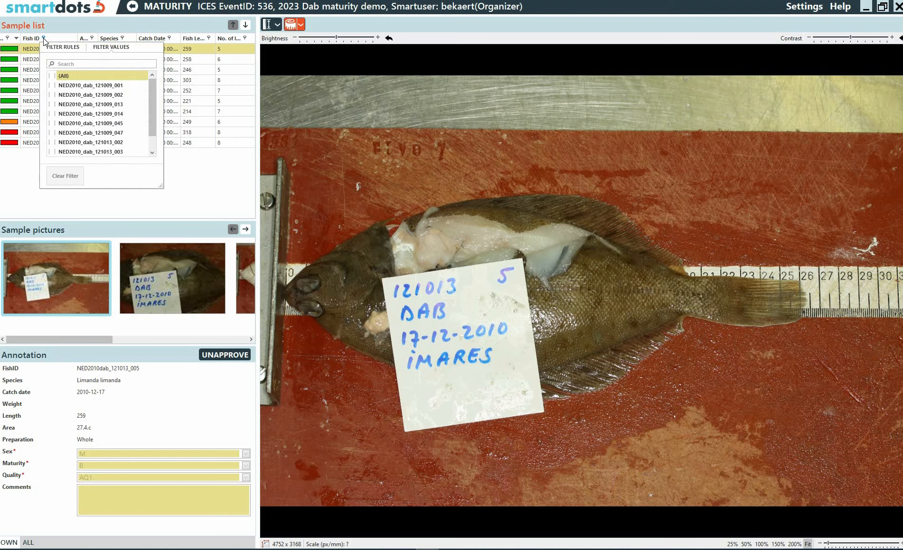
click(43, 38)
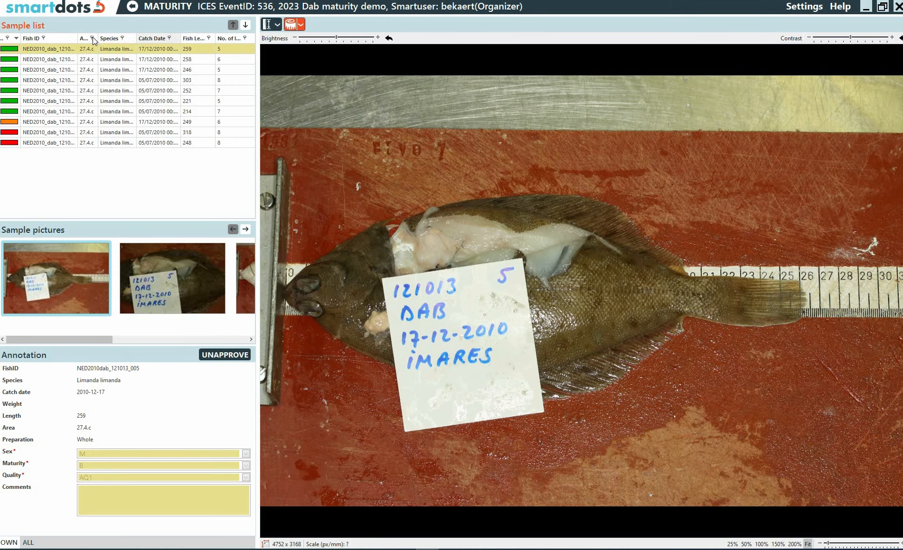
click(169, 38)
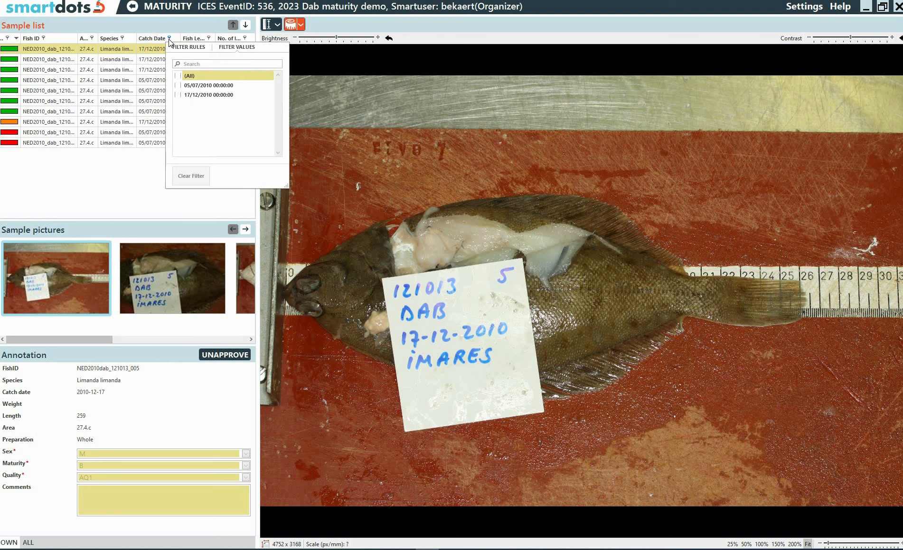
click(188, 86)
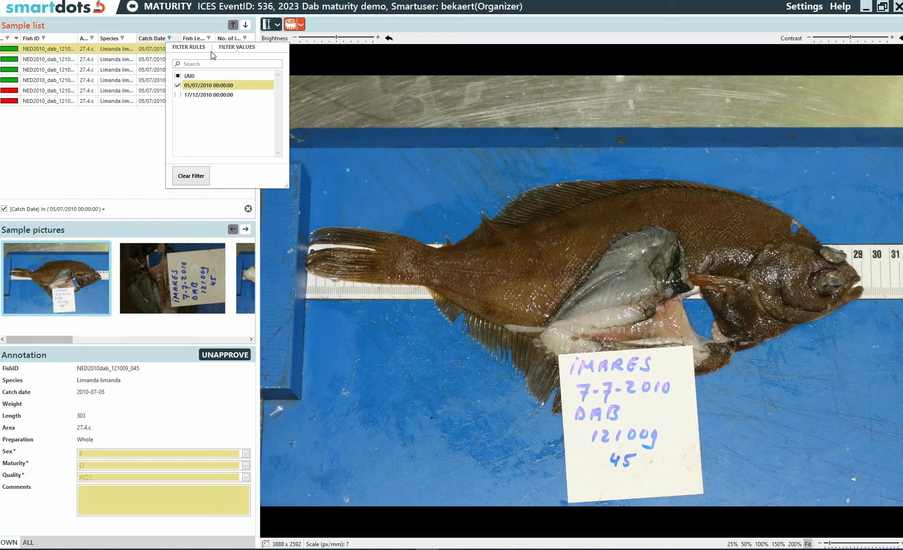
click(189, 47)
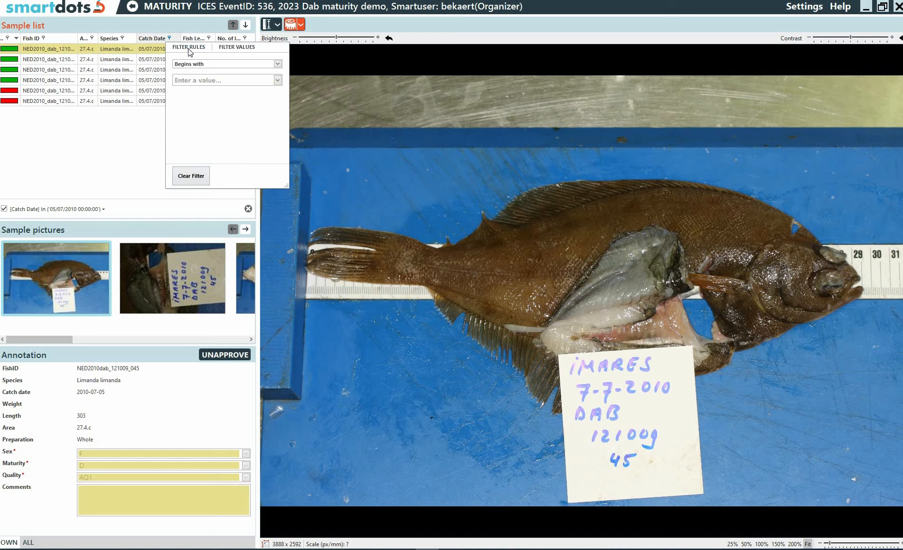
click(192, 177)
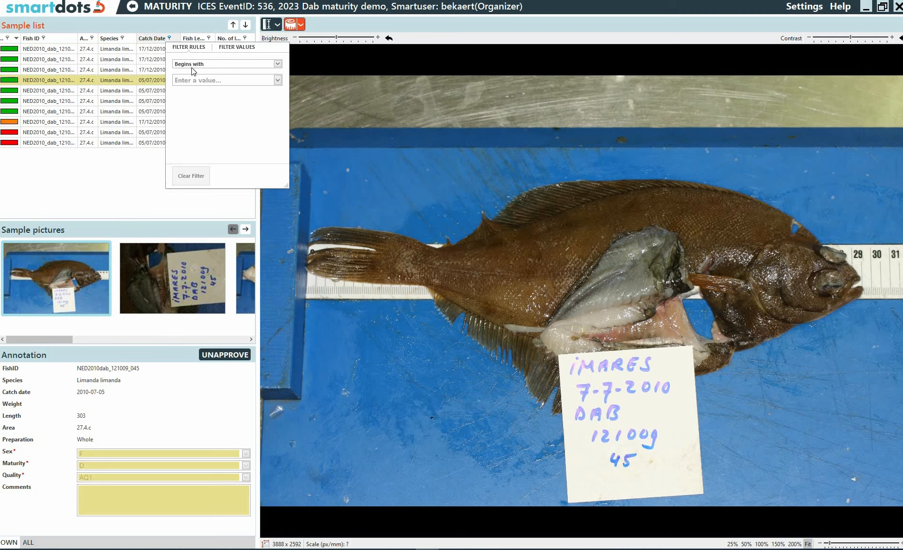
click(144, 171)
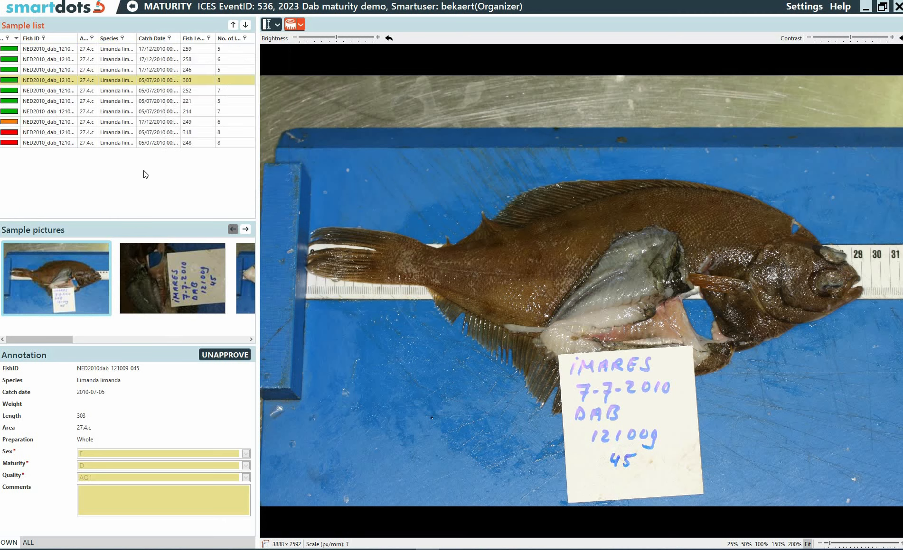
Step: Sort the sample list by catch date in ascending and descending order
click(176, 42)
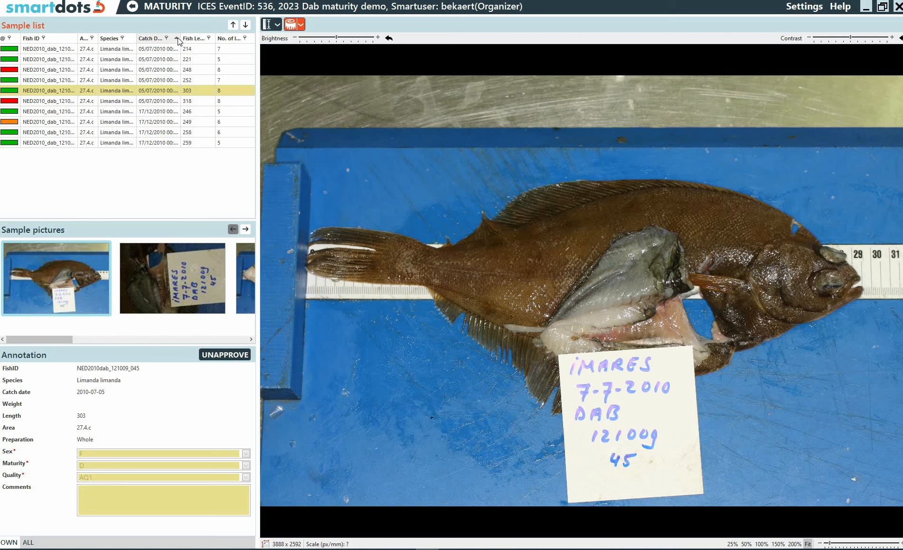
click(178, 42)
click(178, 42)
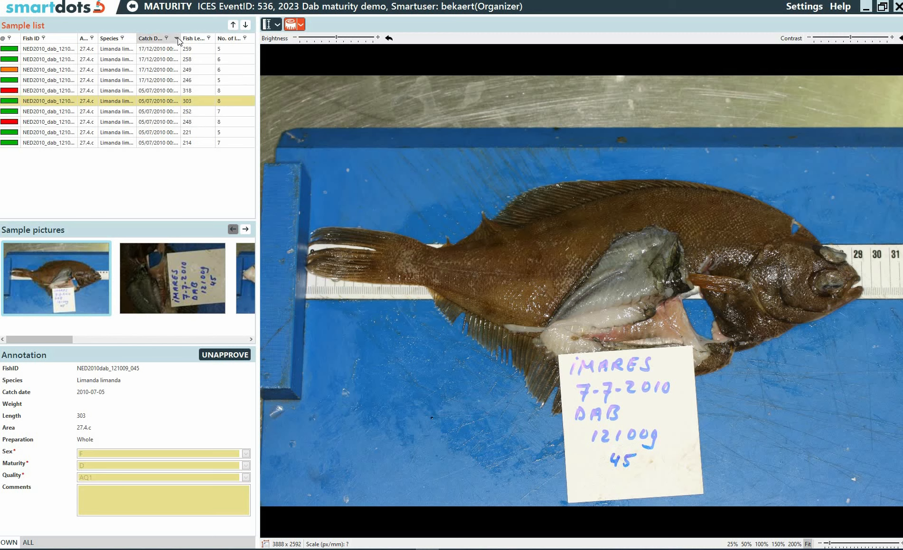
Step: Sort the sample list by the status colour, red first, and widen the status column
click(17, 39)
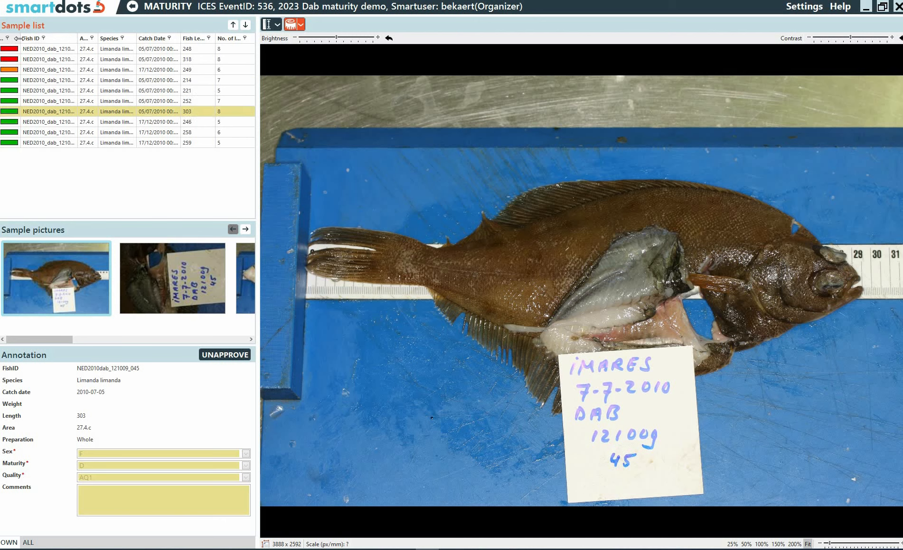
drag(18, 38, 27, 39)
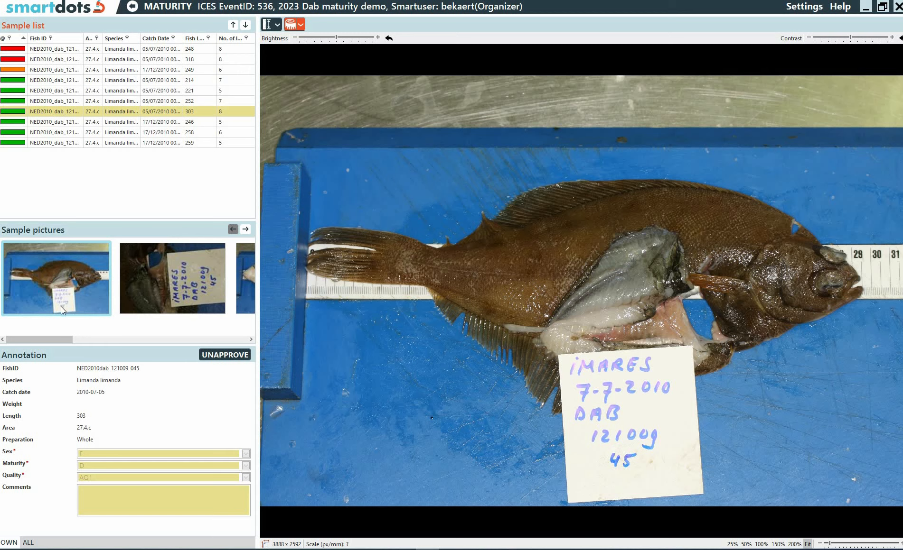
Step: Try docking the Sample pictures panel above the image viewer and restore the default panel layout
mouse_move(66, 342)
mouse_down()
mouse_move(238, 333)
mouse_move(56, 338)
mouse_up()
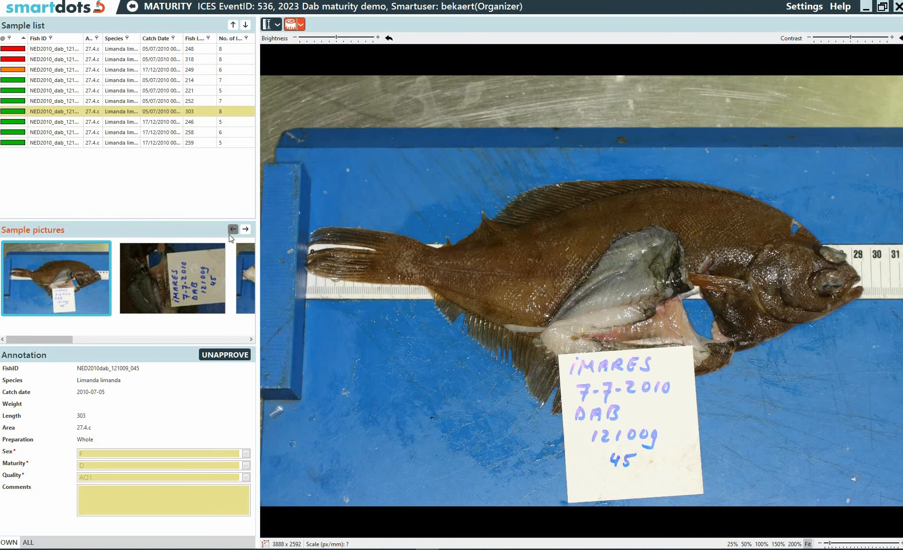
drag(256, 240, 277, 239)
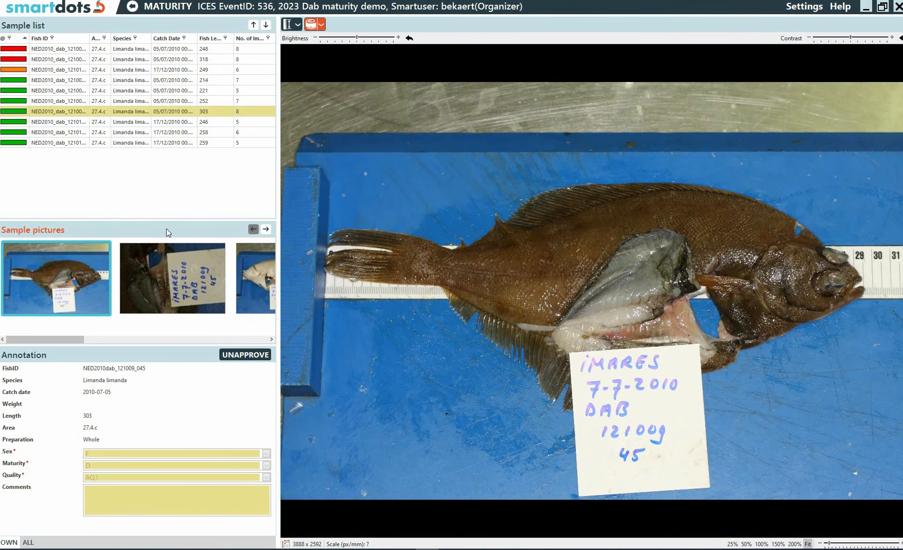
drag(167, 228, 563, 204)
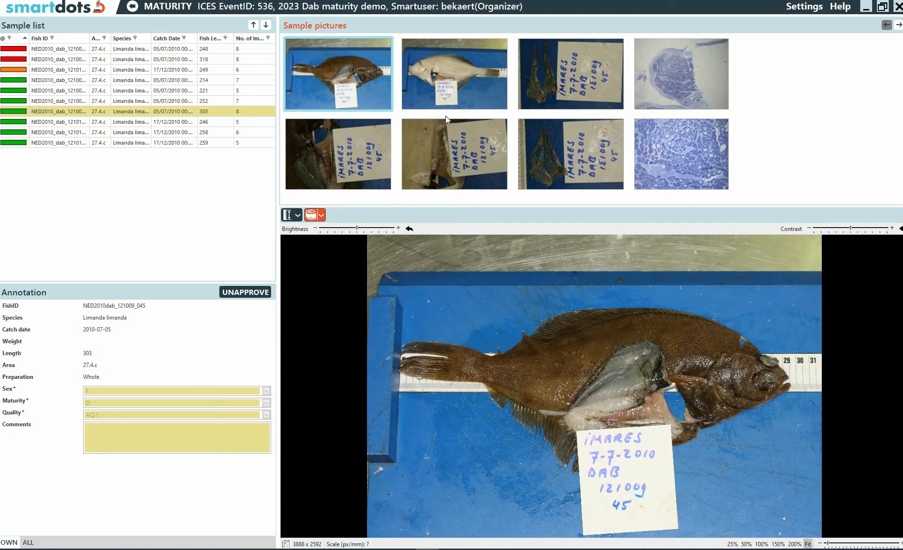
click(809, 7)
click(805, 20)
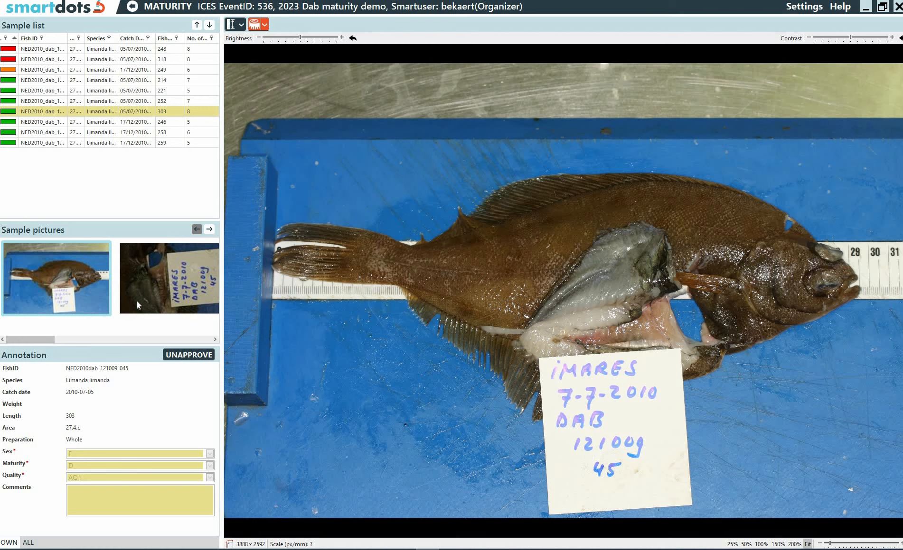
Step: Display the sample picture showing the pale side of the whole fish
drag(43, 339, 95, 335)
click(29, 272)
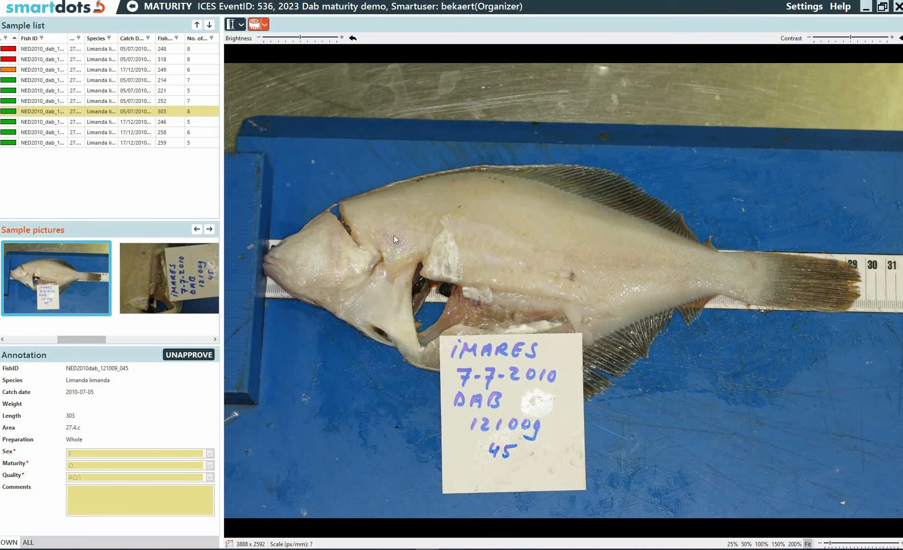
Step: Try raising the picture's brightness slightly and reset it to the default
click(304, 41)
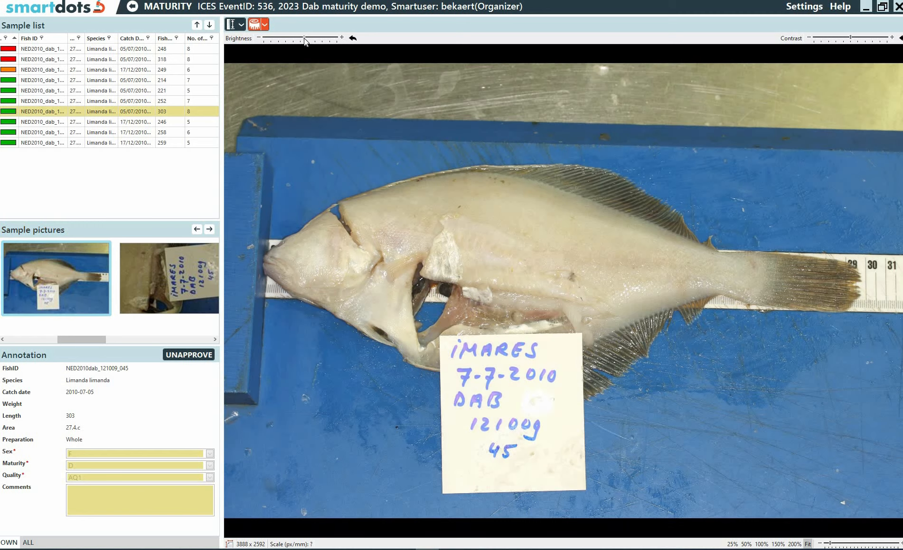
click(352, 39)
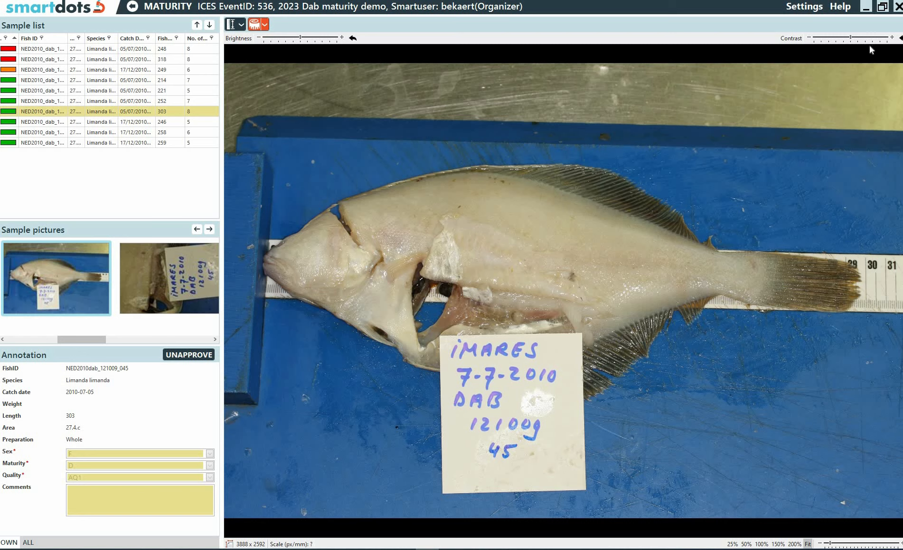
Step: Set the picture's scale manually with a line across one centimetre of the ruler near mark 30, using length 1 cm, and save it
click(242, 24)
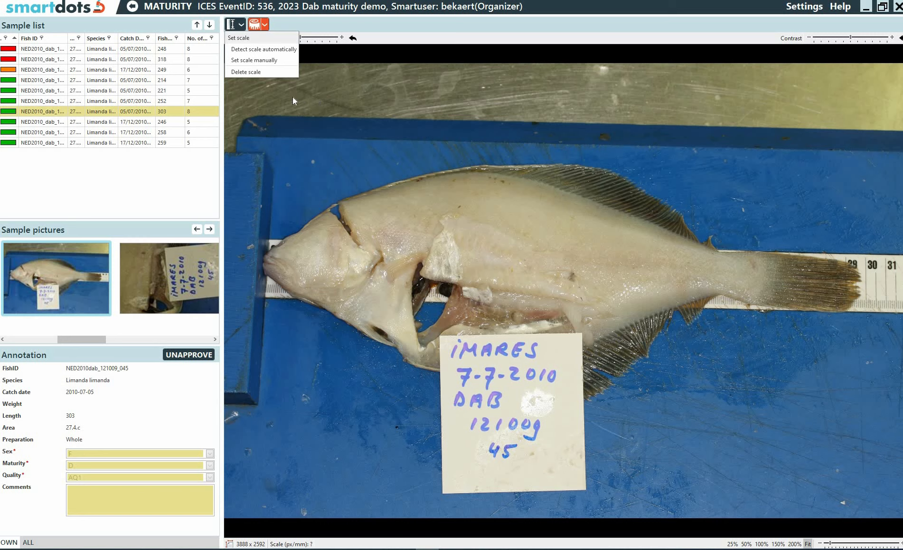
click(259, 61)
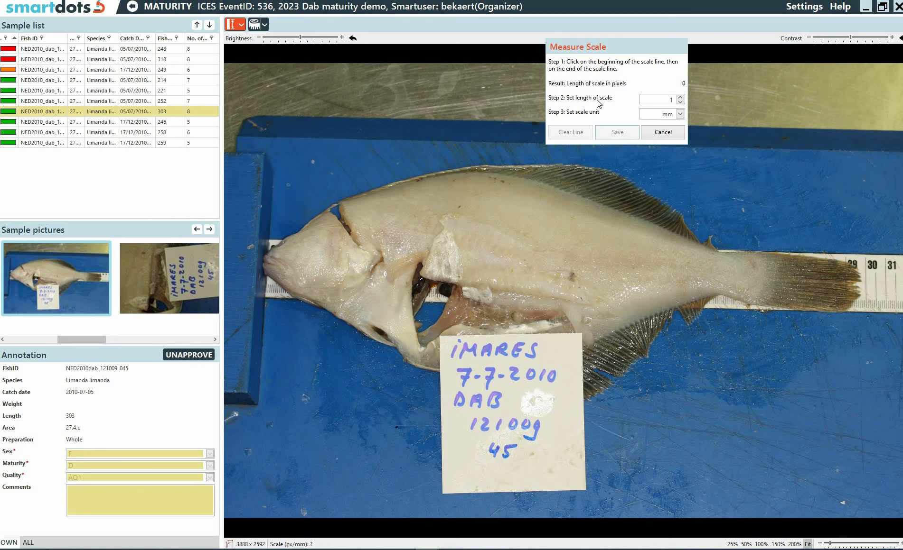
click(680, 114)
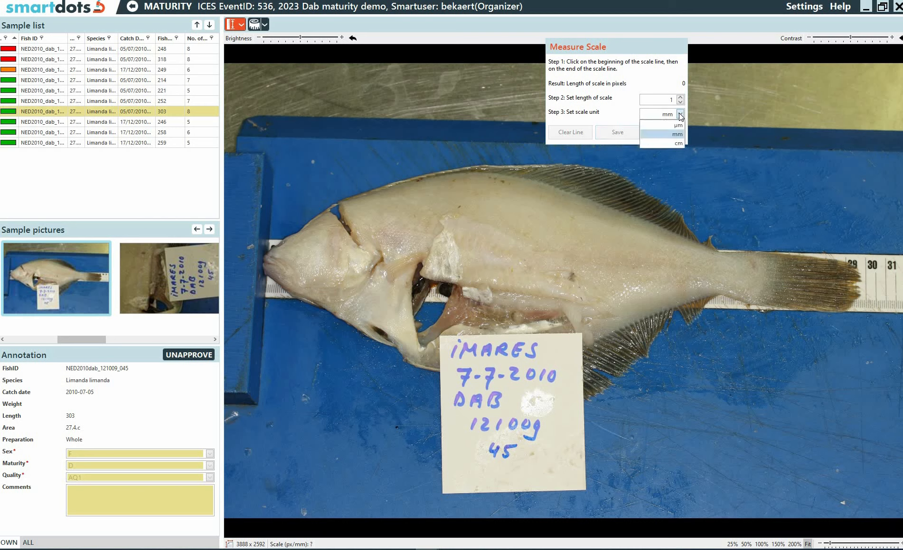
click(678, 143)
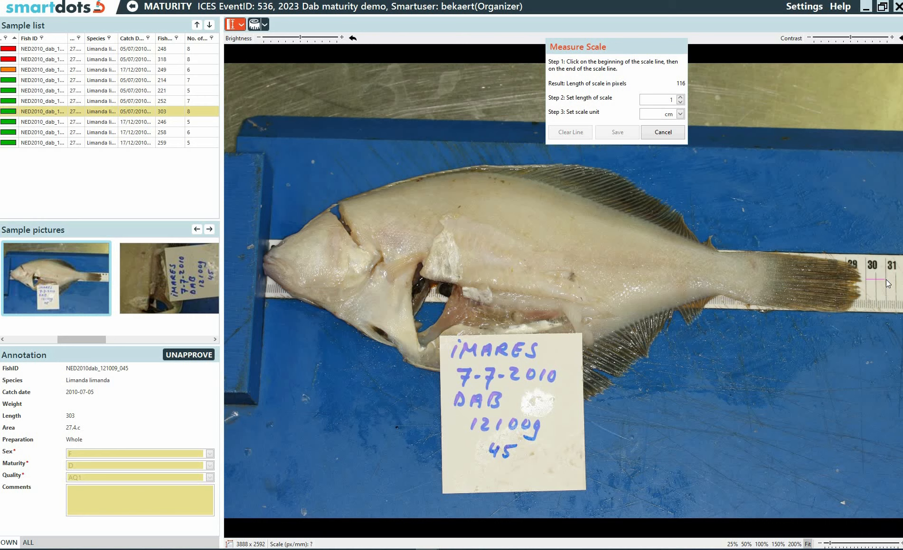
click(885, 281)
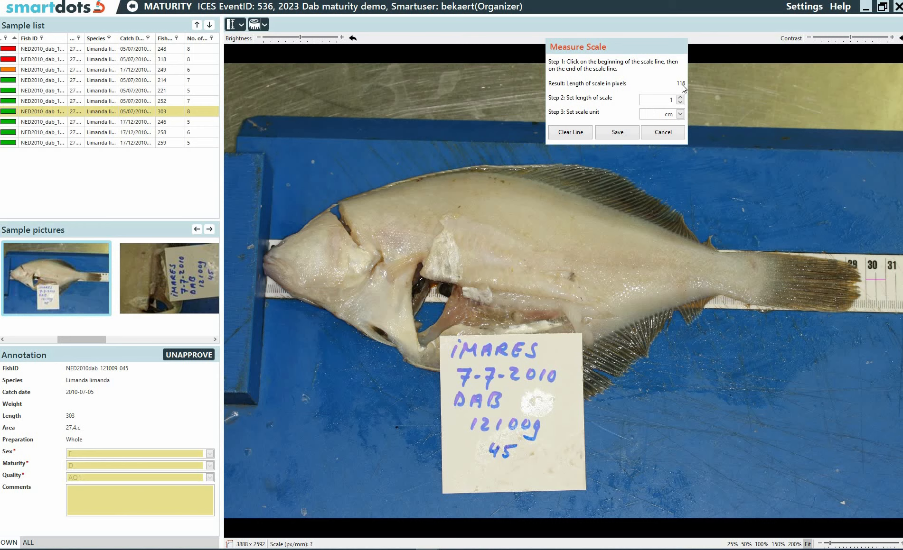
click(622, 134)
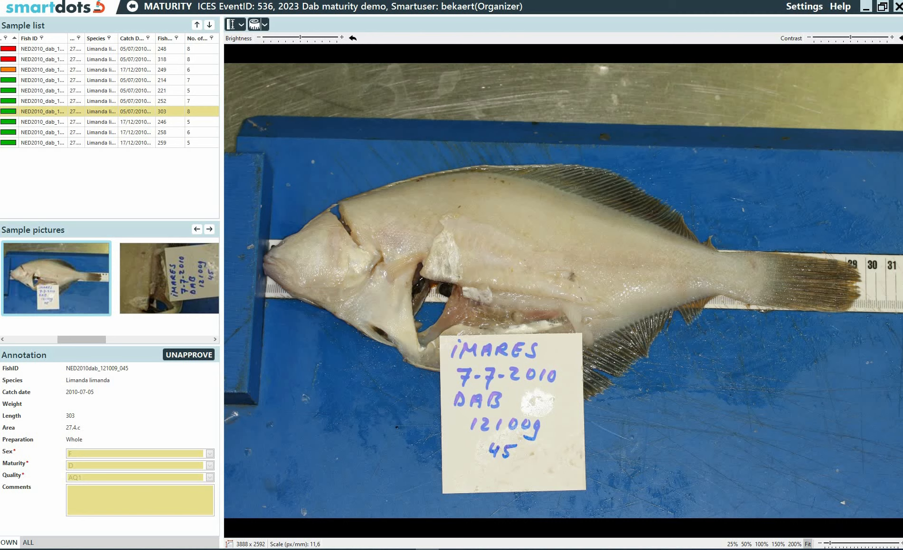
Step: Examine the fish's body and its tail against the ruler up close, and return to the full picture
click(900, 545)
click(901, 545)
click(901, 545)
click(901, 545)
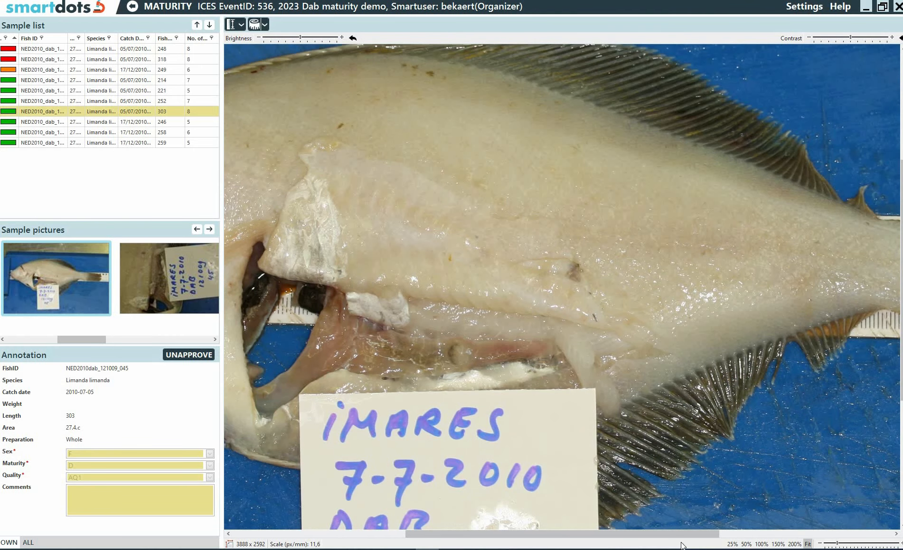
drag(683, 534, 859, 531)
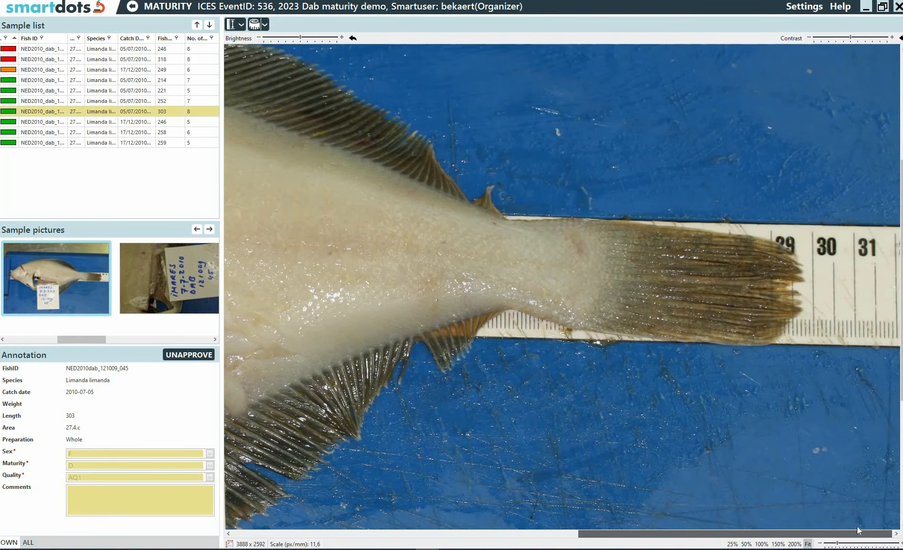
click(820, 545)
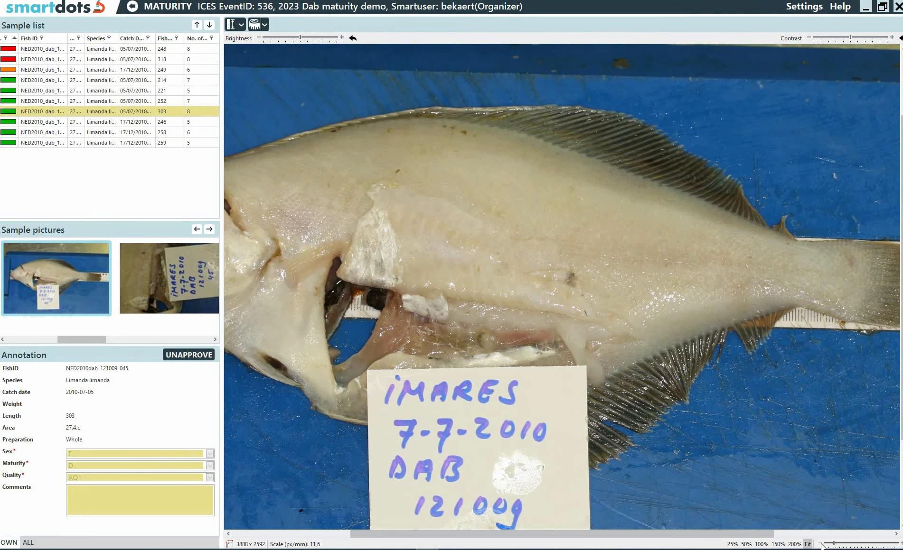
click(821, 546)
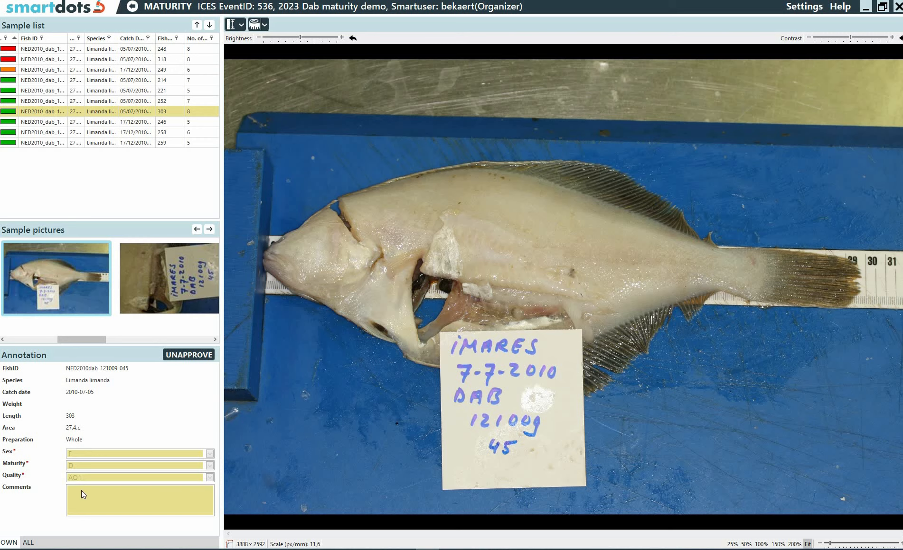
Step: Approve the existing annotation of the partly annotated sample of the fish with length 249
click(26, 73)
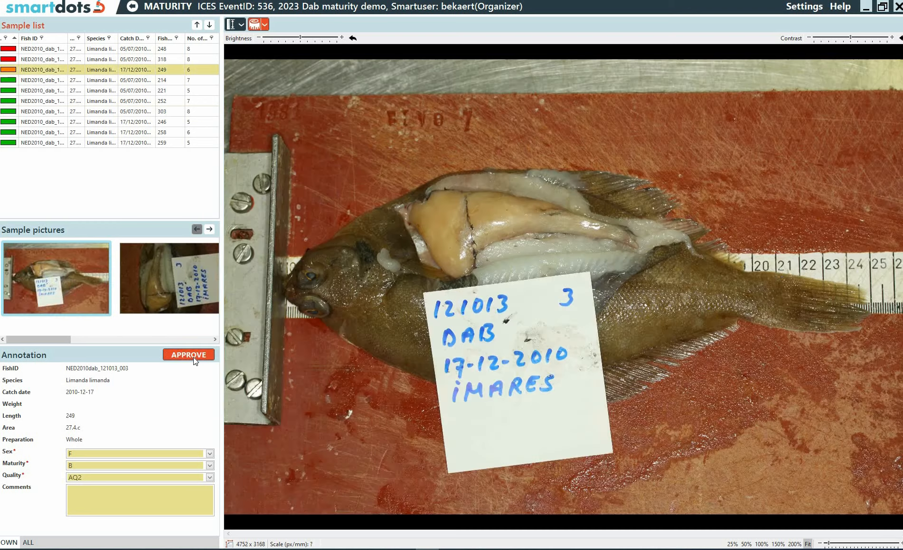
click(193, 357)
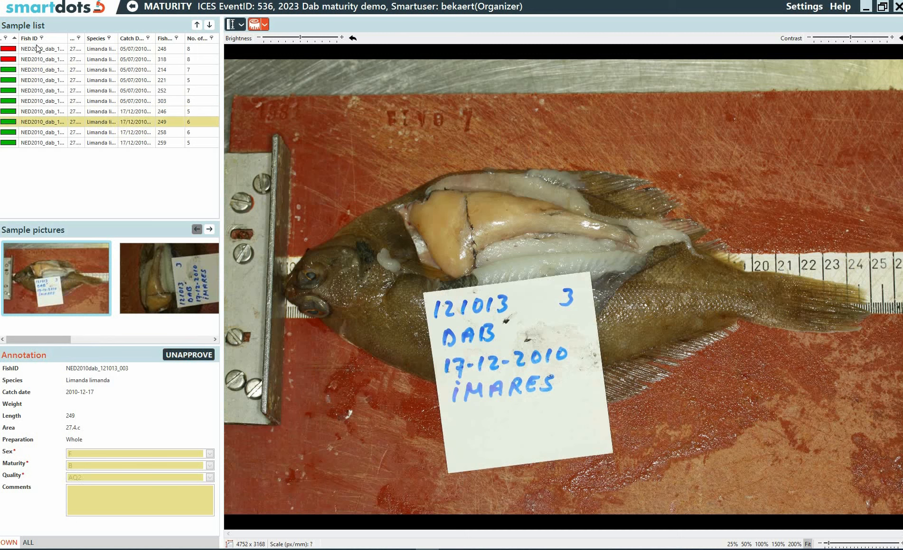
Step: Annotate the fish with length 318 as sex F (Female), maturity D (Regressing / Regenerating) and quality AQ1, and approve it
click(40, 60)
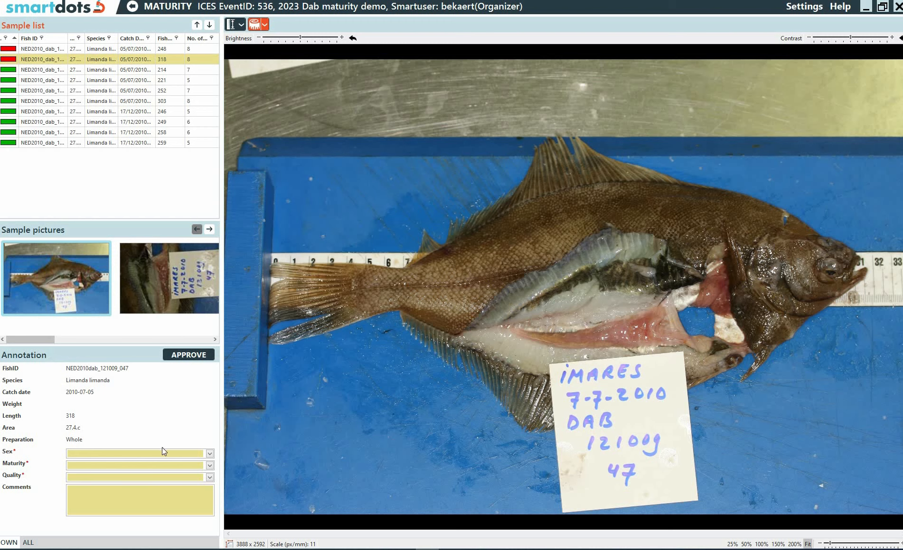
click(210, 455)
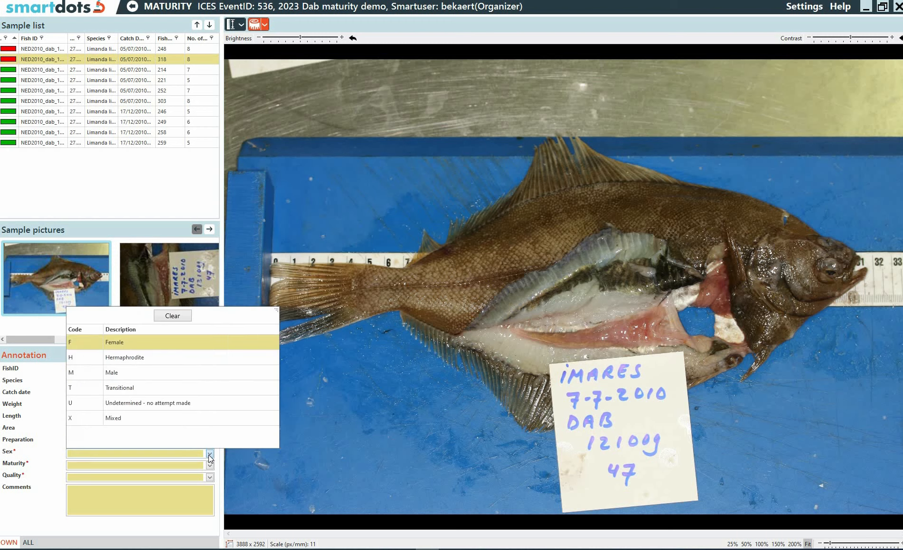
click(146, 342)
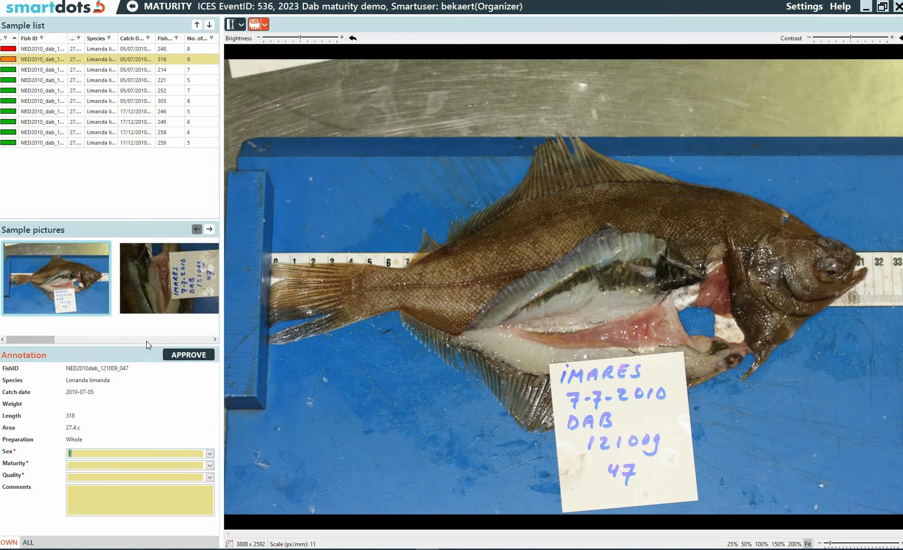
click(210, 466)
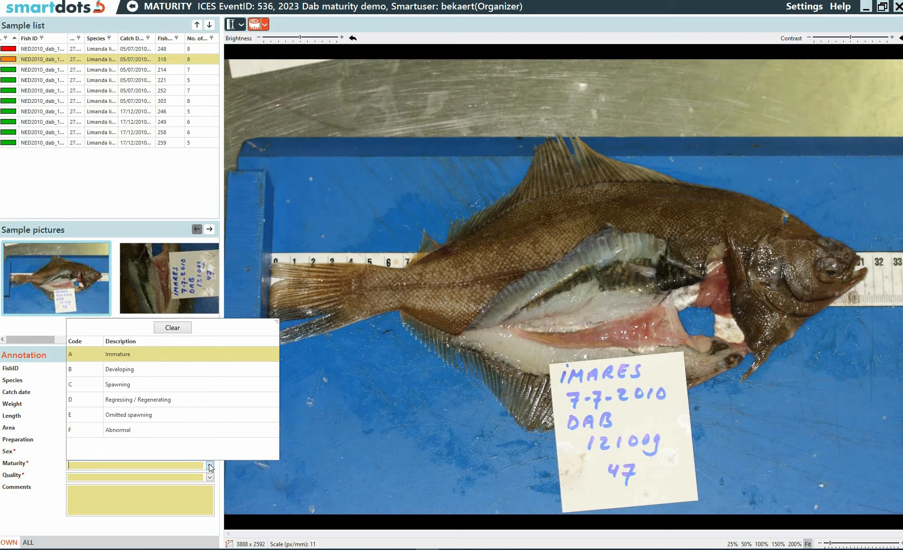
click(173, 400)
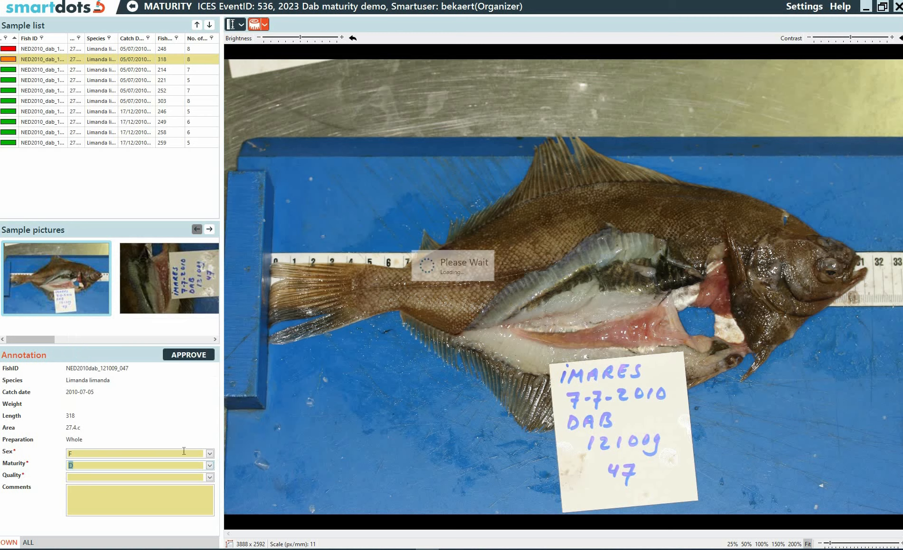
click(208, 478)
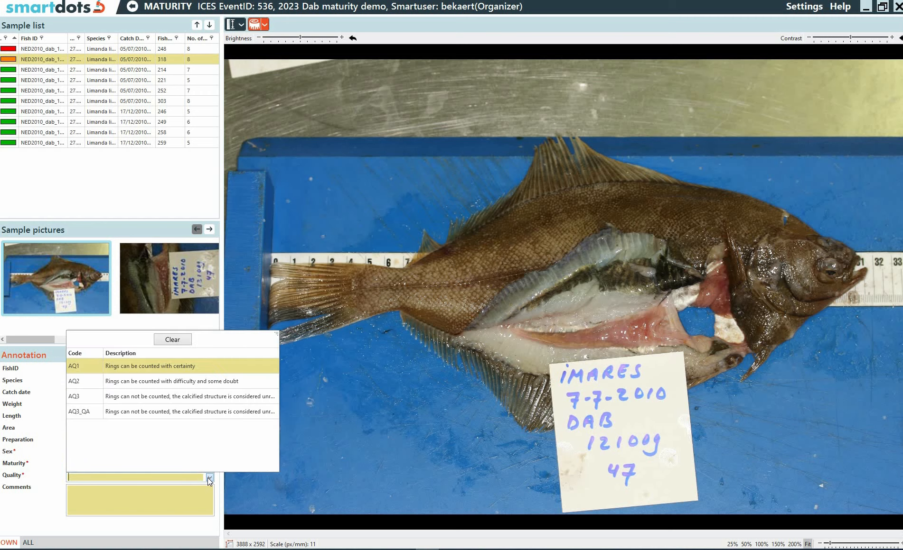
click(166, 369)
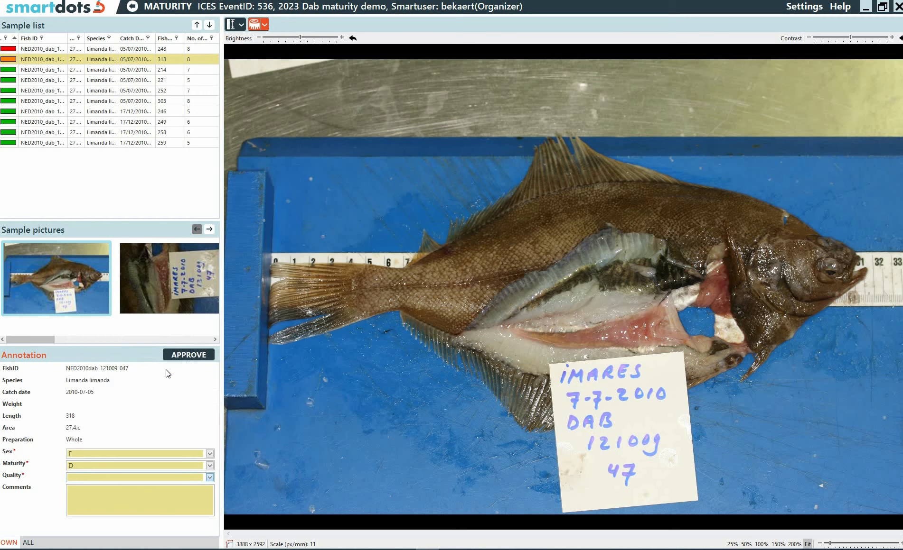
click(179, 357)
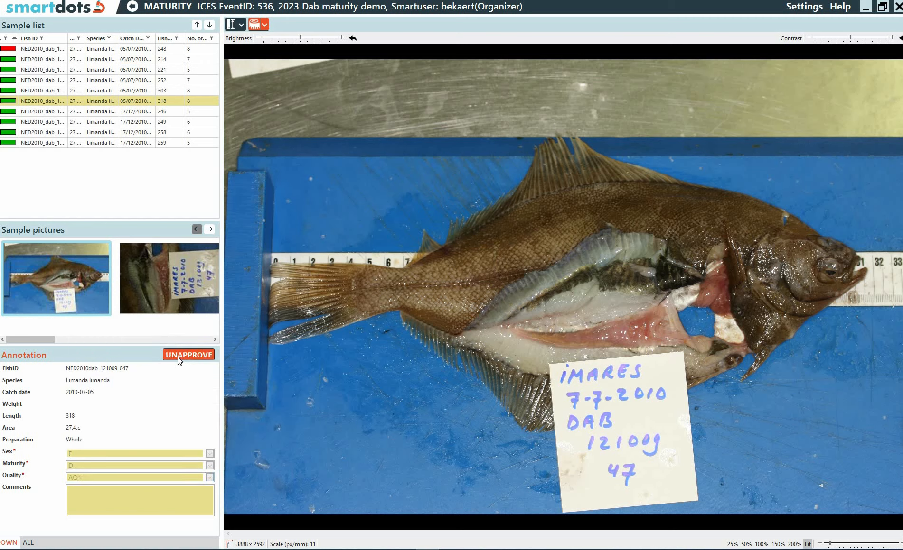
Step: Annotate and approve the fish with length 248 as sex F, maturity B (Developing), quality AQ1, and mark the event as finished
click(76, 53)
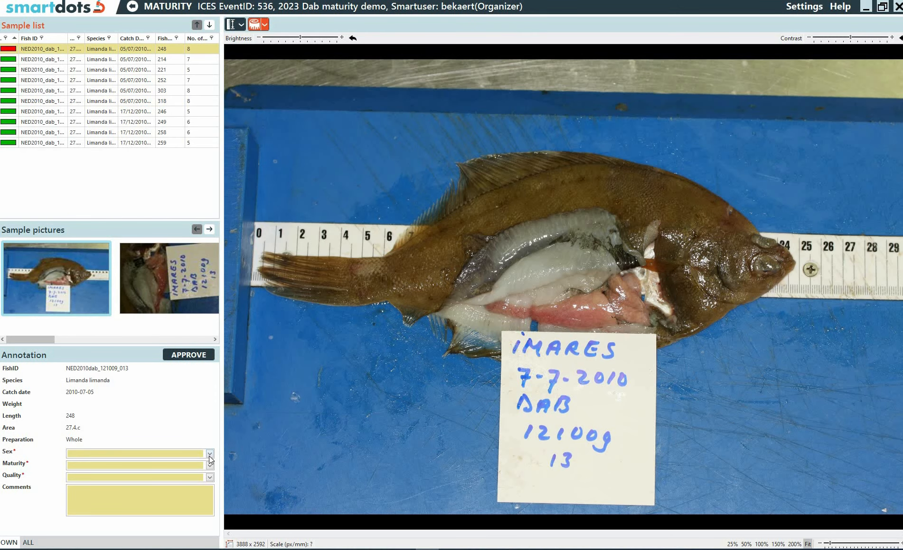
click(209, 455)
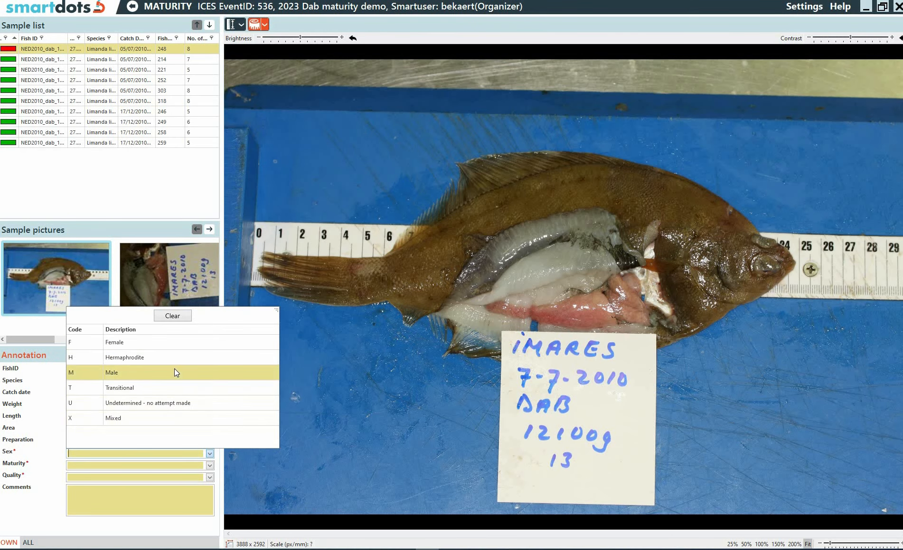
click(174, 344)
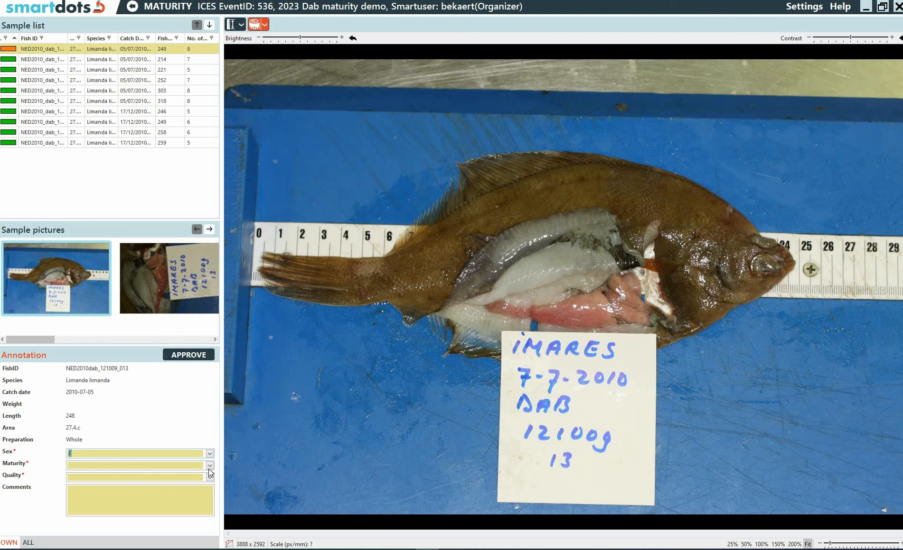
click(210, 467)
click(156, 376)
click(210, 478)
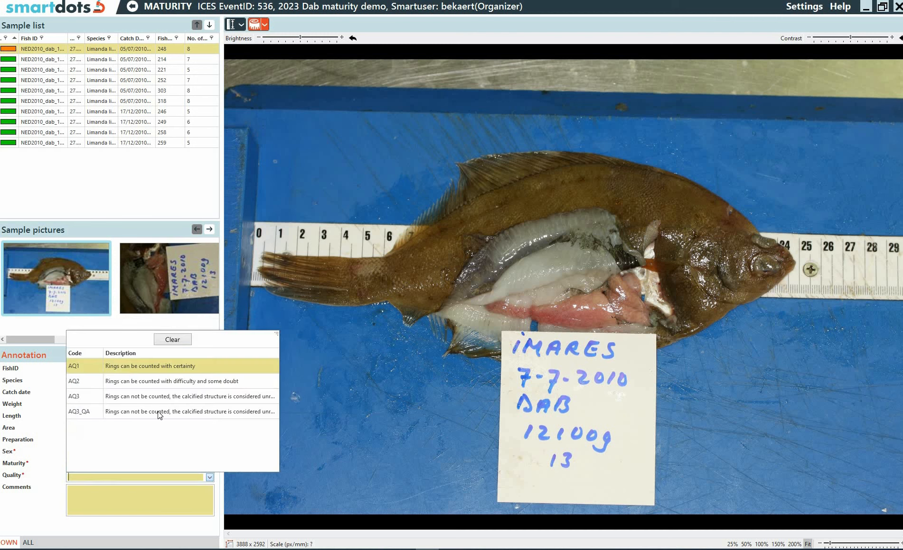
click(155, 367)
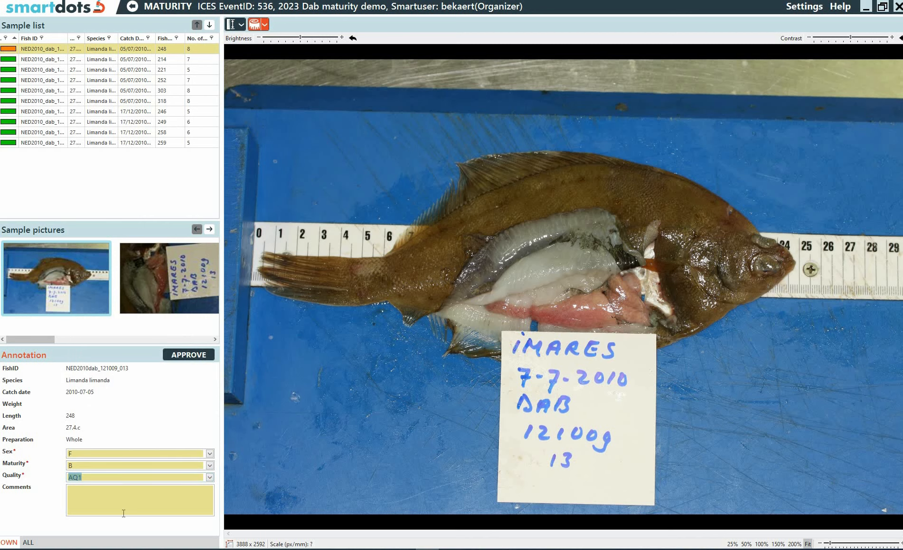
click(186, 356)
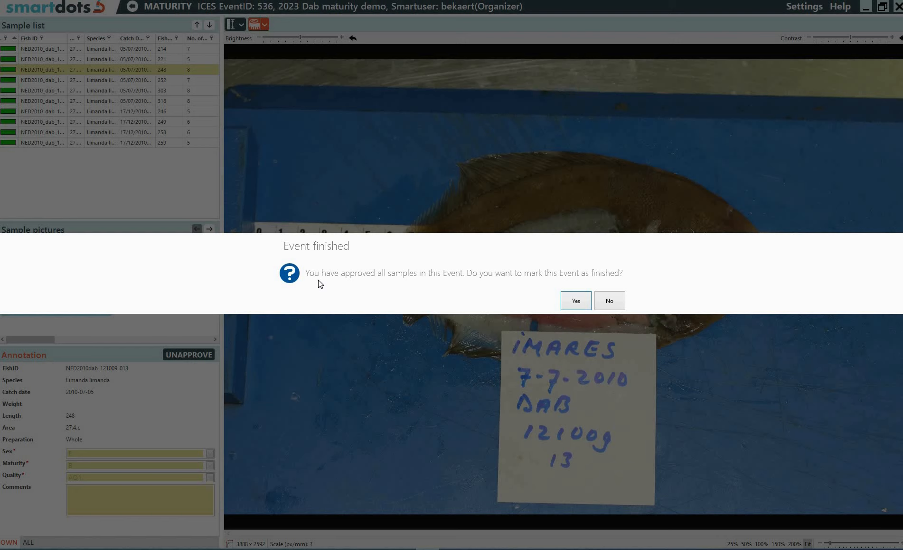
click(575, 304)
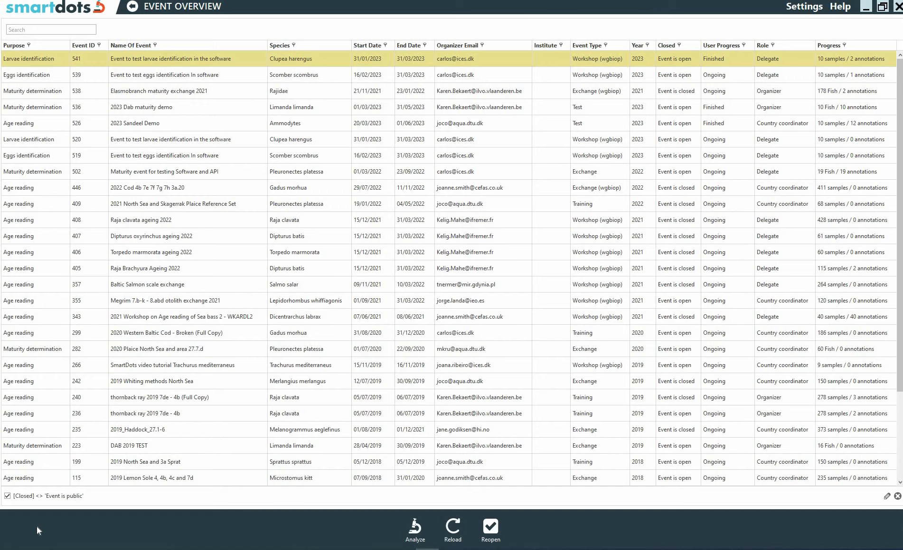
Step: Open the finished event 536, 2023 Dab maturity demo, and compare the own annotation of the first sample with all readers' annotations
click(95, 108)
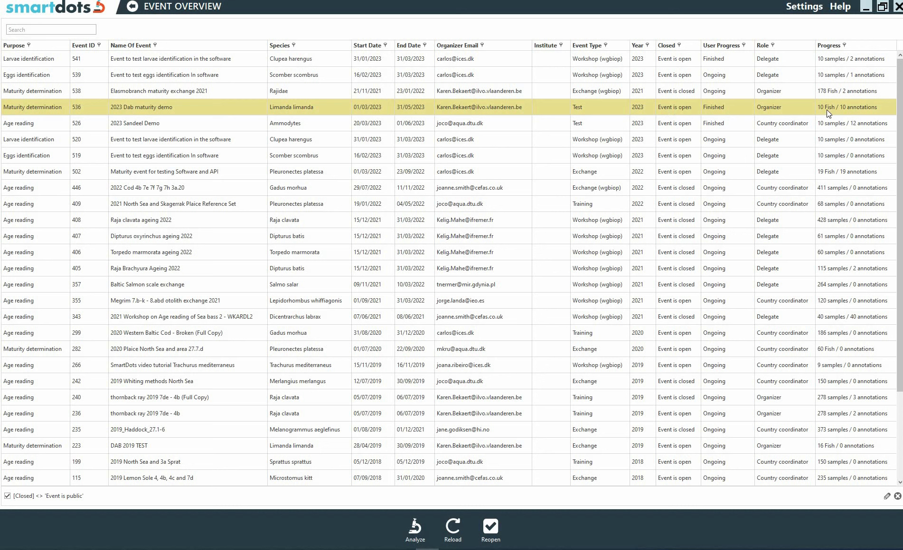
double_click(108, 101)
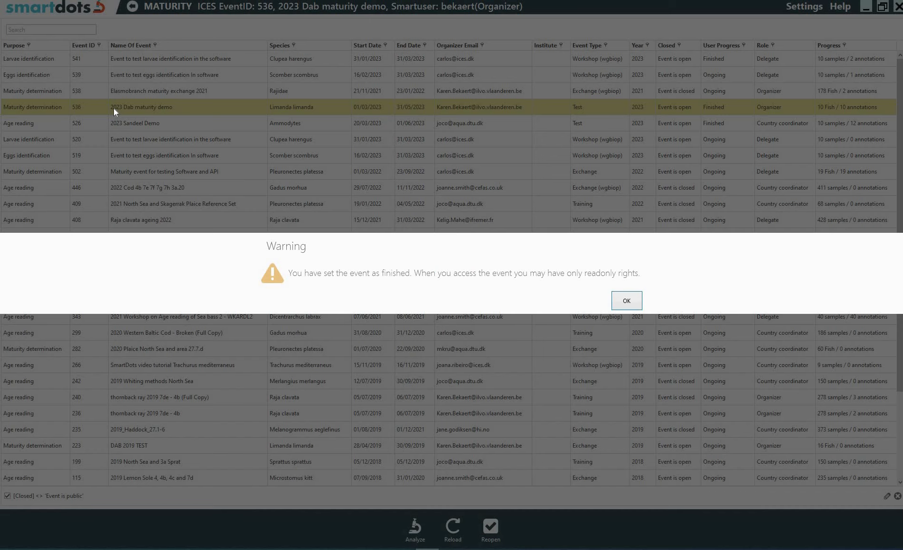
click(629, 300)
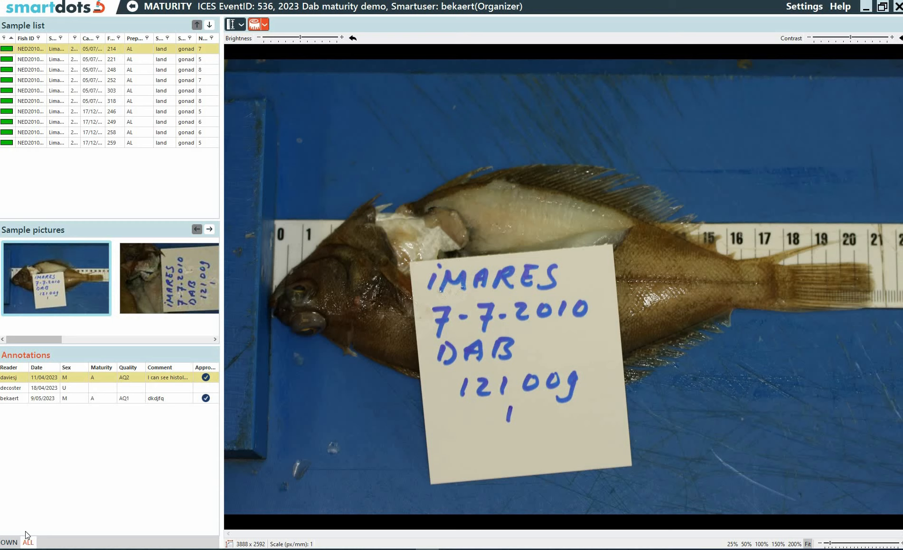
click(15, 542)
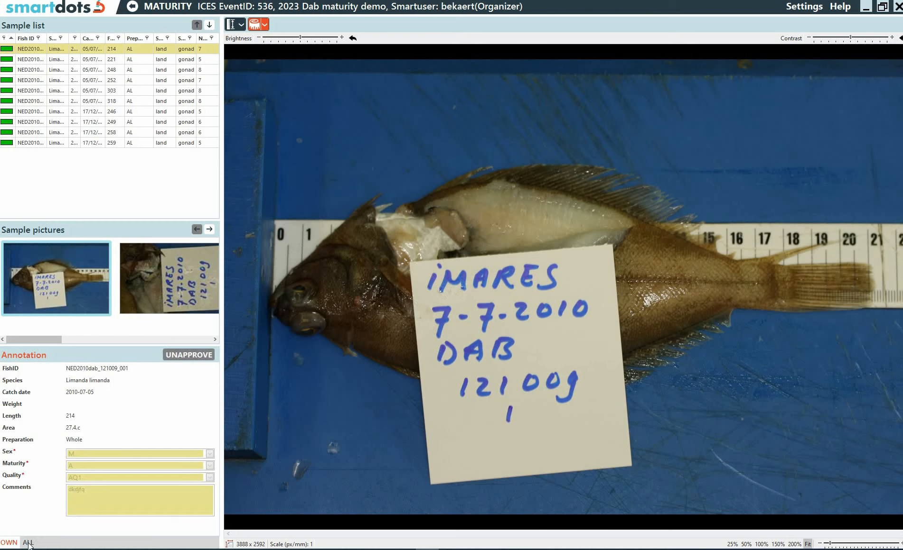
click(28, 543)
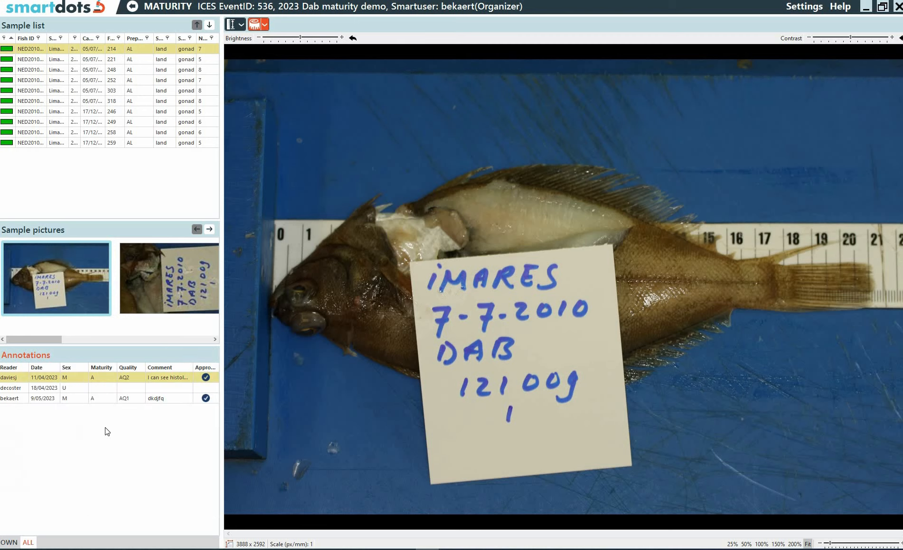